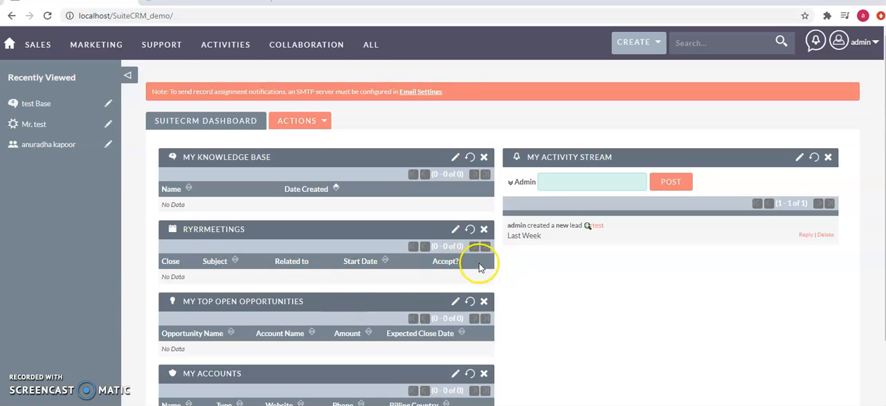
- Remove the RYRRMeetings dashlet from the SuiteCRM dashboard and check the remaining dashlets
left_click(484, 230)
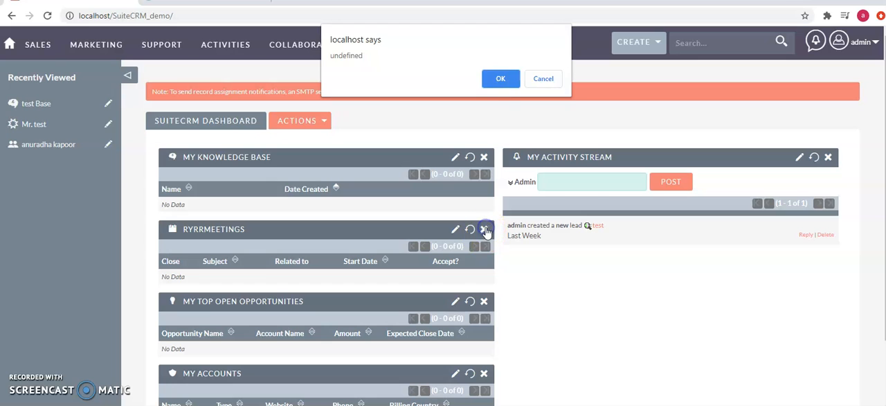
left_click(498, 78)
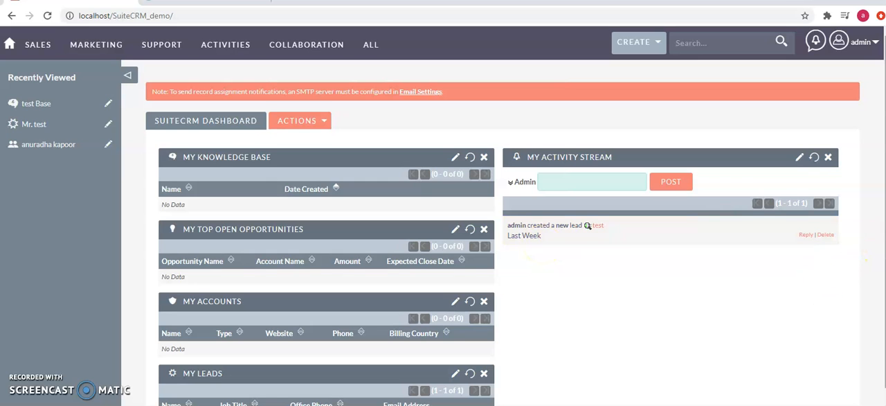
scroll(502, 239, "down", 1)
scroll(502, 239, "up", 1)
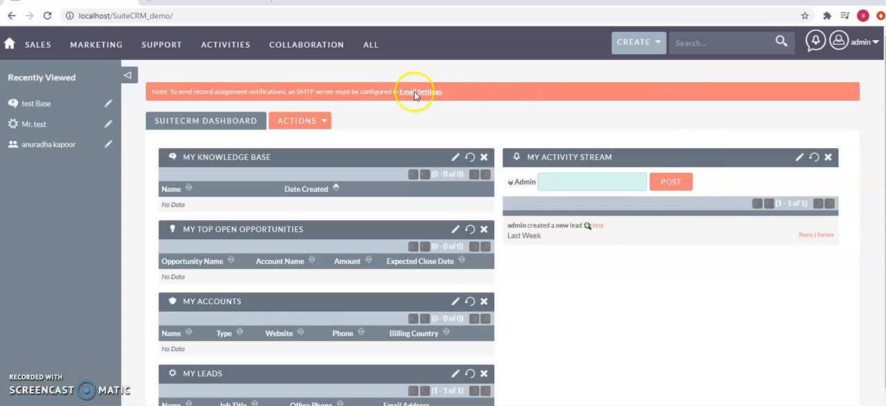
- Reload the SuiteCRM dashboard and add the My Invoices module dashlet to it
left_click(194, 125)
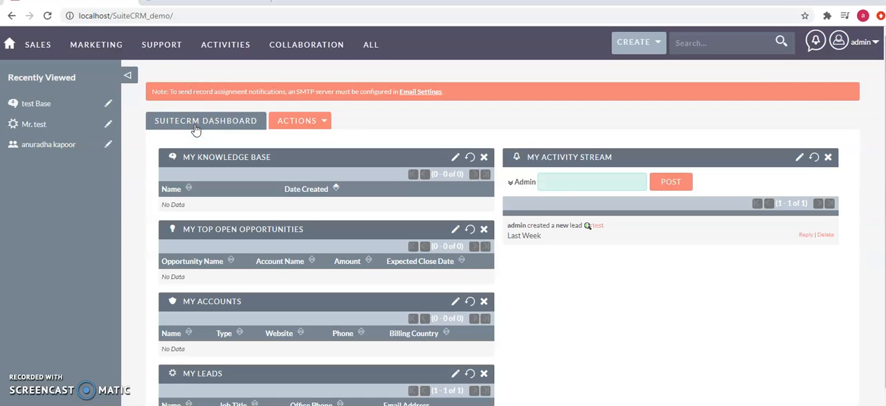
left_click(298, 122)
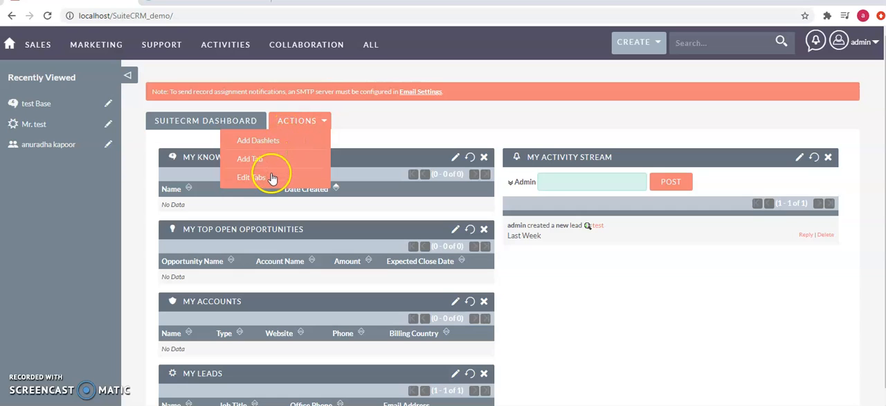
left_click(273, 141)
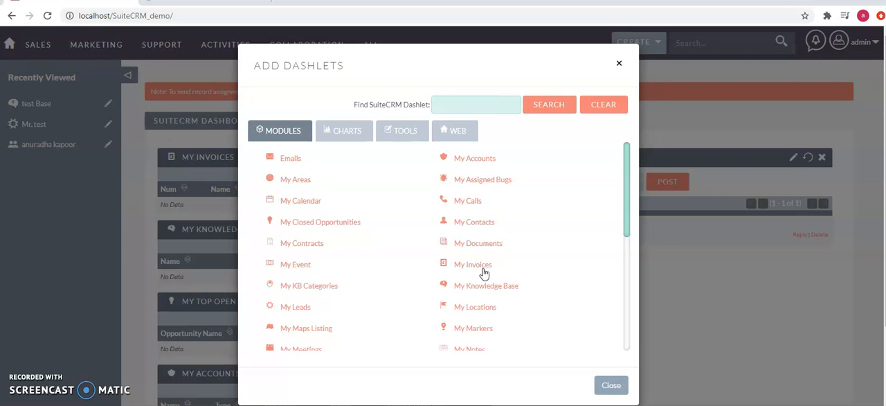
left_click(619, 63)
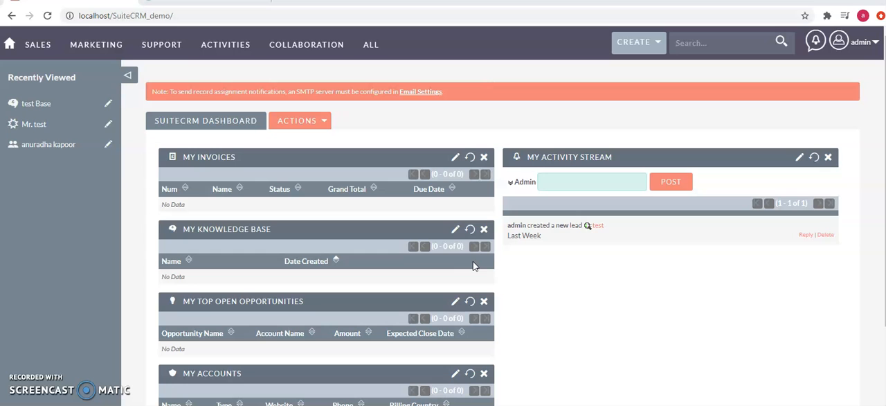
- Retitle the My Knowledge Base dashlet as "Company Knowledge Base", save its options and reload the page
left_click(455, 231)
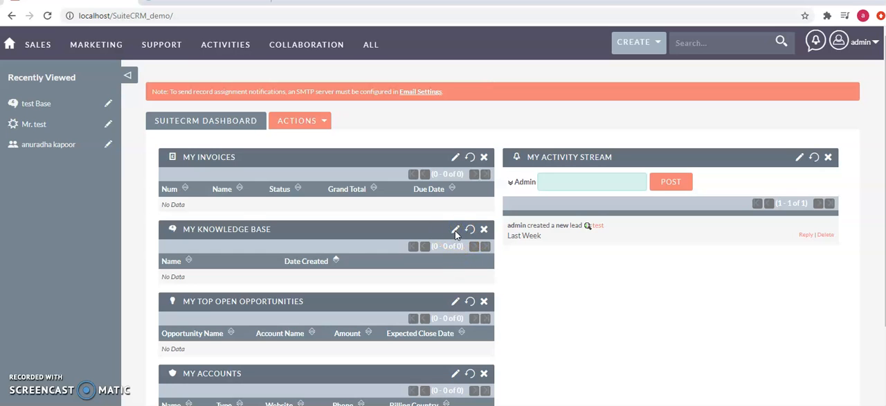
left_click(313, 167)
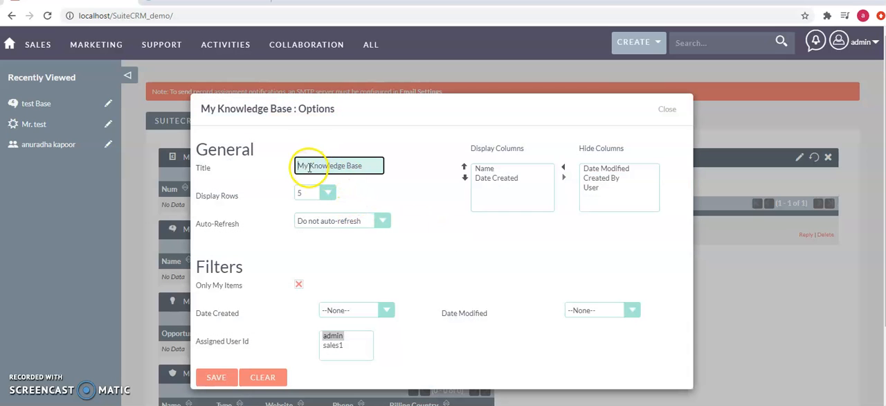
key("BackSpace")
key("BackSpace")
key("BackSpace")
type("Comapn")
key("BackSpace")
key("BackSpace")
key("BackSpace")
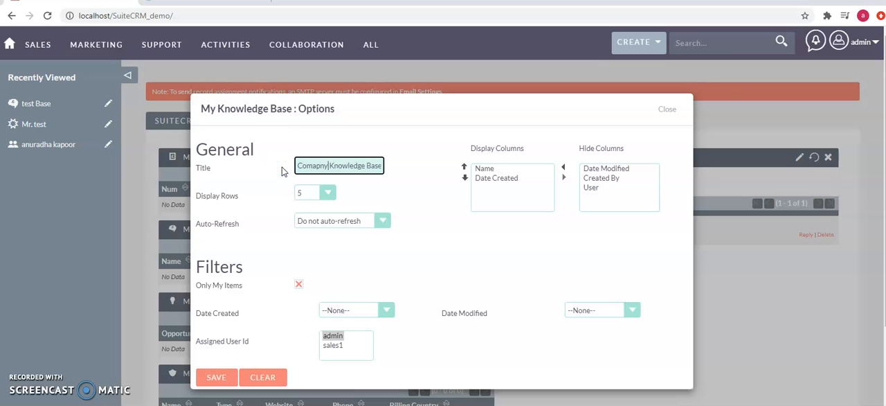
type("pany")
left_click(208, 378)
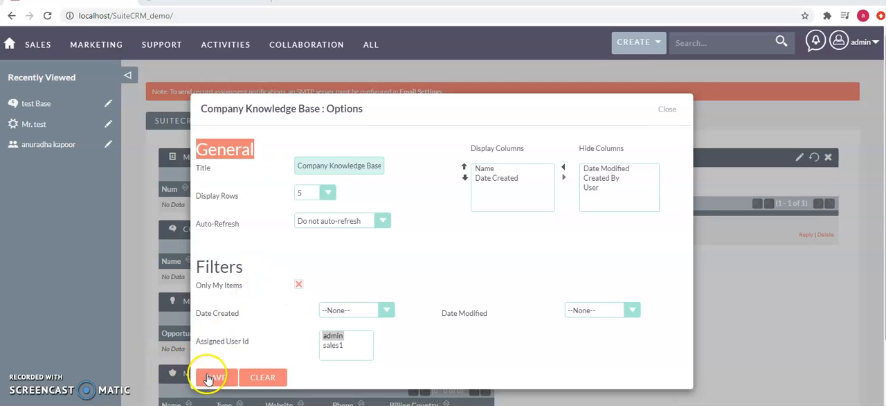
left_click(217, 377)
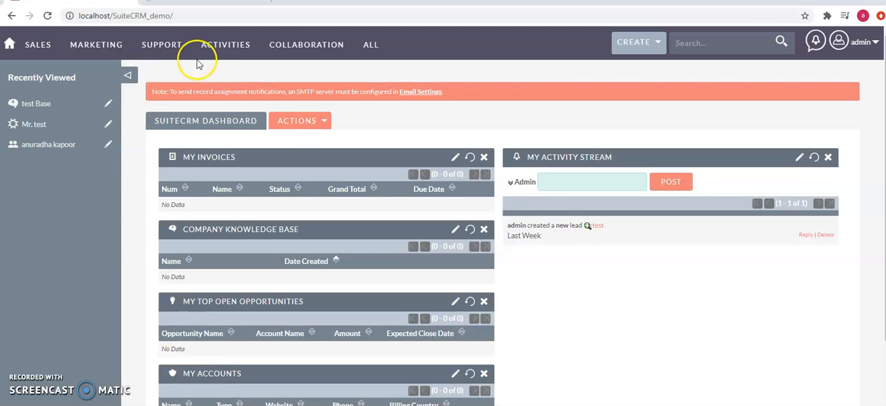
left_click(223, 18)
key("Return")
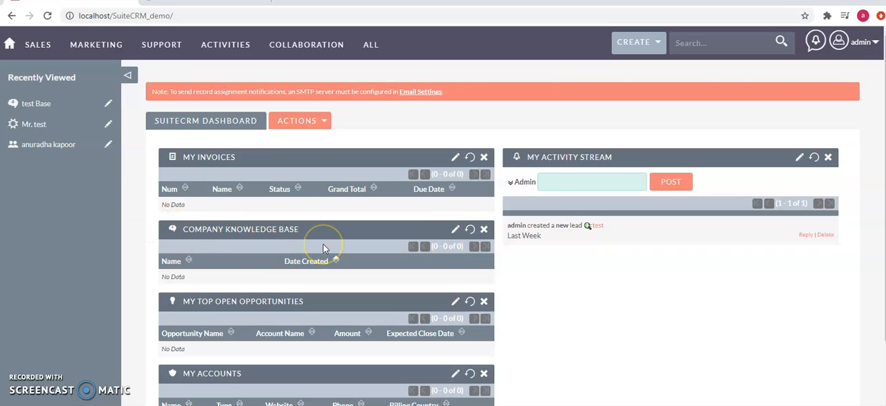
- In the Company Knowledge Base dashlet's options, review the row and auto-refresh choices and add Date Modified to the displayed columns
left_click(456, 230)
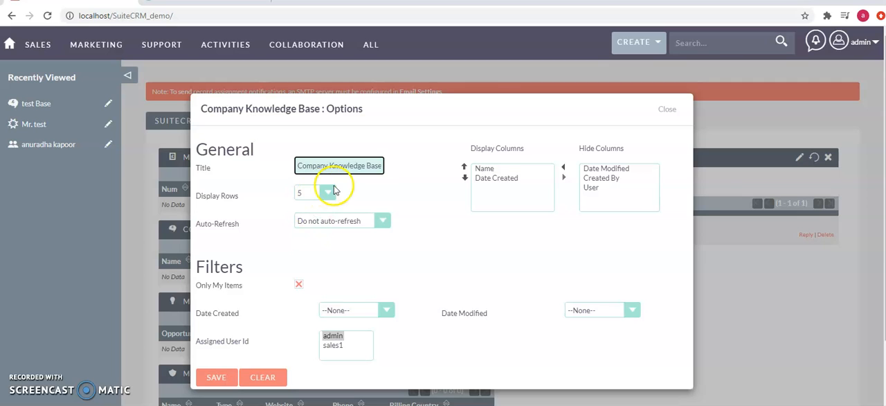
left_click(315, 198)
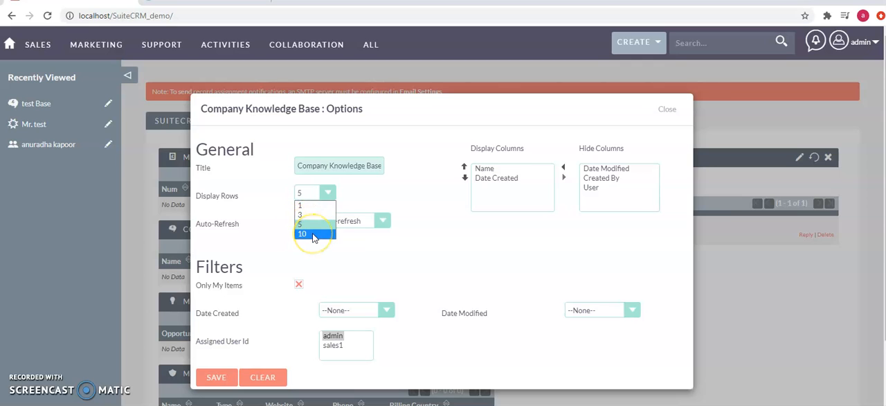
left_click(402, 239)
left_click(356, 221)
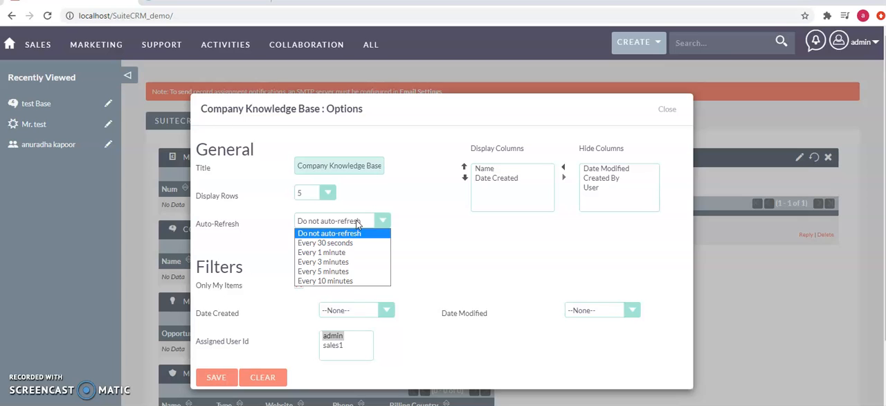
left_click(496, 240)
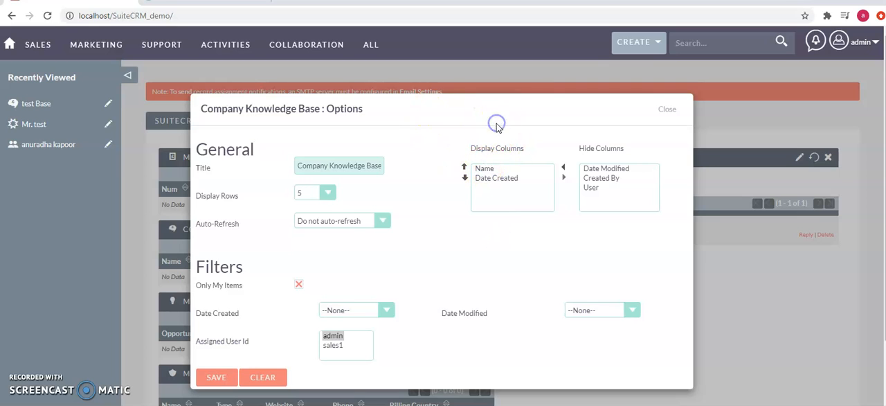
left_click(610, 169)
left_click(563, 168)
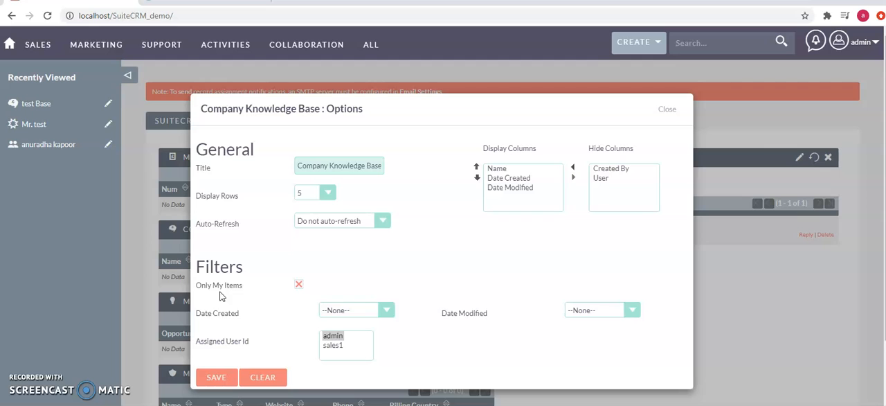
- Review the Date Created and Date Modified filter choices and save the Company Knowledge Base dashlet's options
left_click(220, 313)
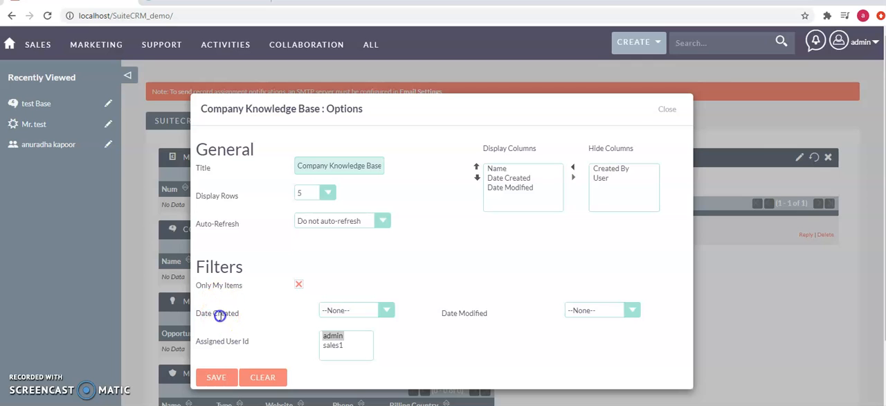
left_click(331, 311)
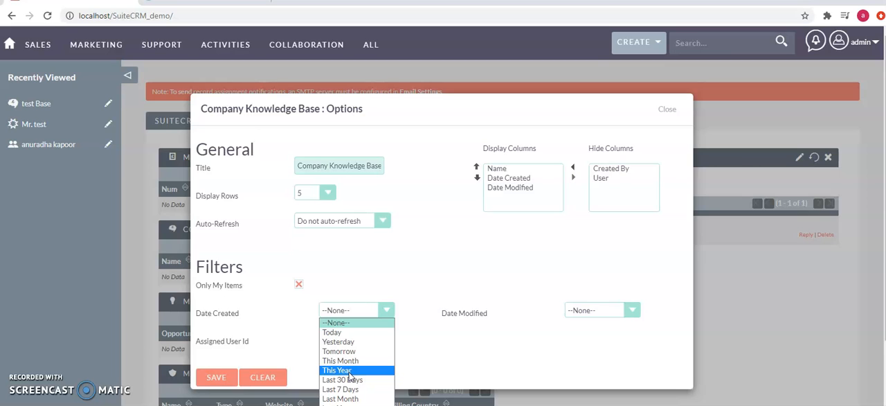
left_click(419, 277)
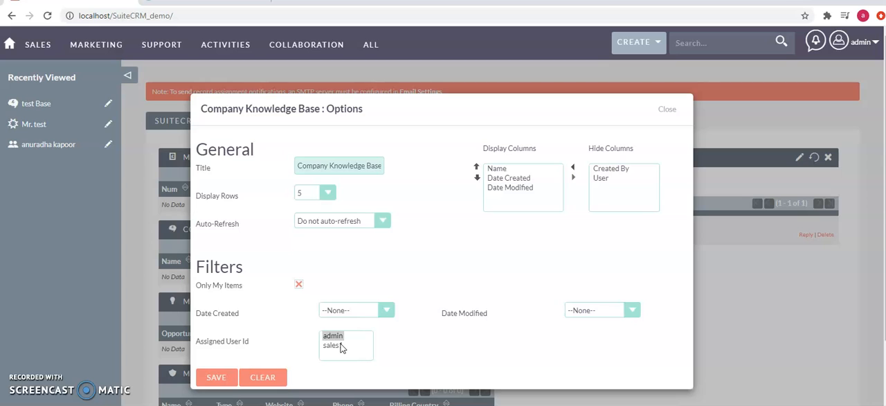
left_click(604, 309)
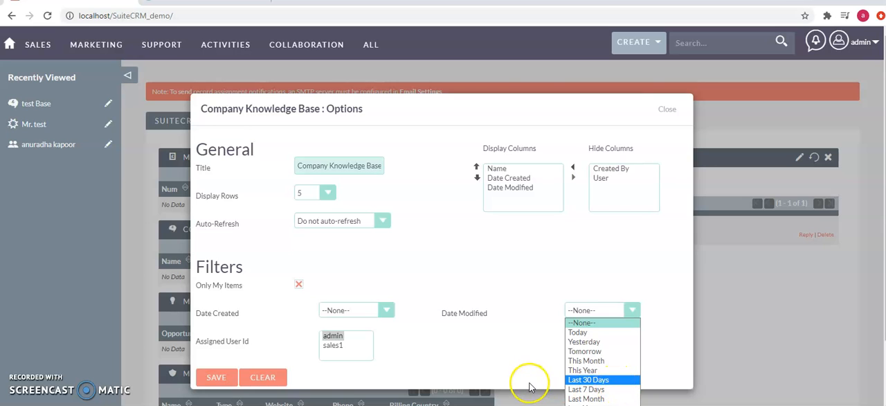
left_click(504, 361)
left_click(223, 378)
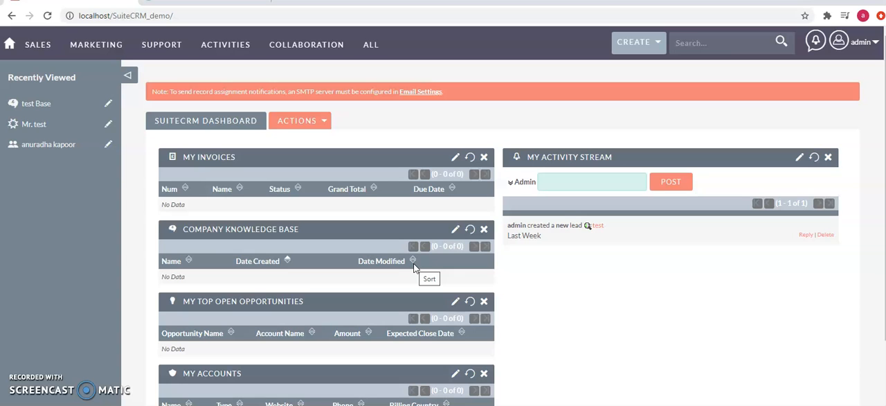
- Remove the My Invoices dashlet from the dashboard and look at the entry in the My Leads dashlet
left_click(486, 157)
left_click(499, 77)
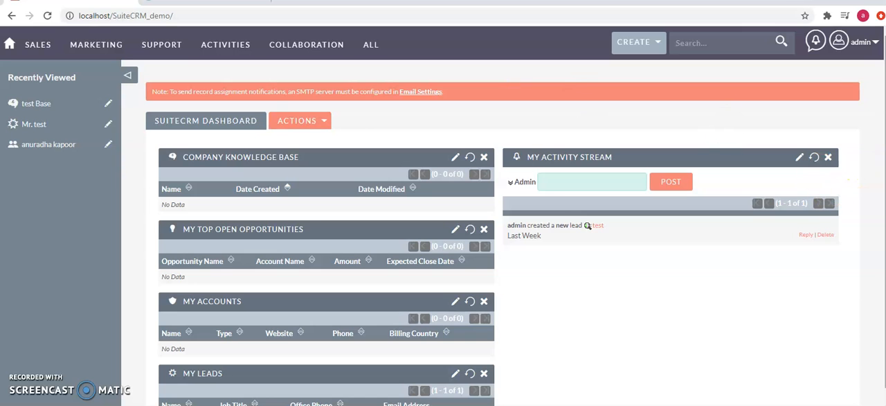
scroll(848, 181, "down", 1)
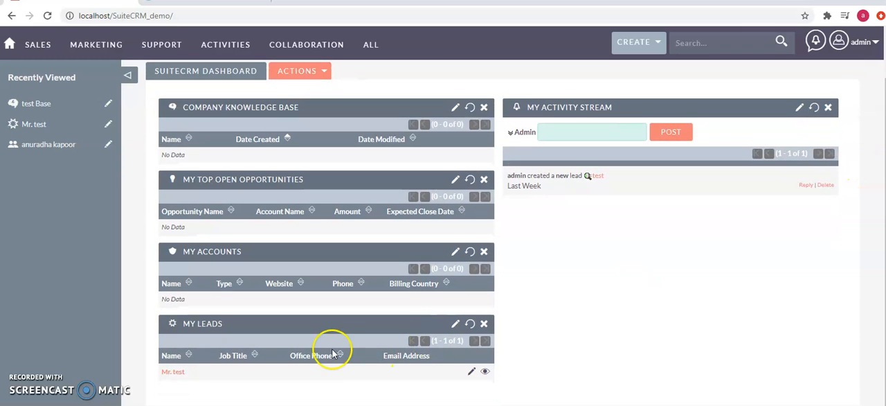
triple_click(172, 374)
left_click(511, 345)
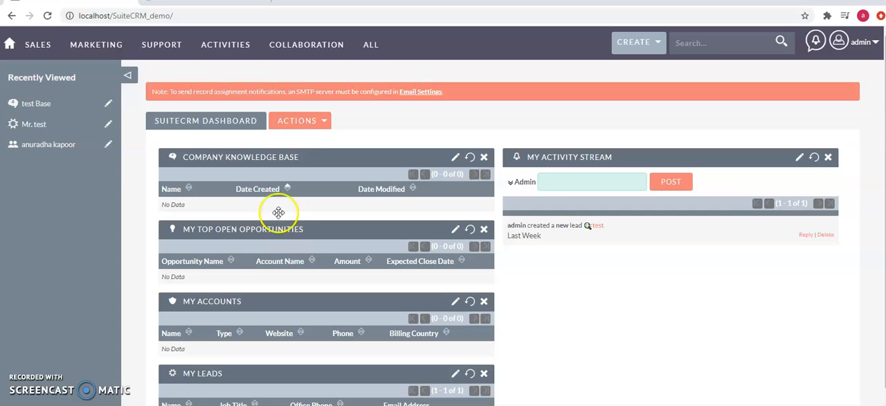
- Add a dashboard tab named "My personal Dashboard" with 2 columns
left_click(301, 122)
left_click(393, 135)
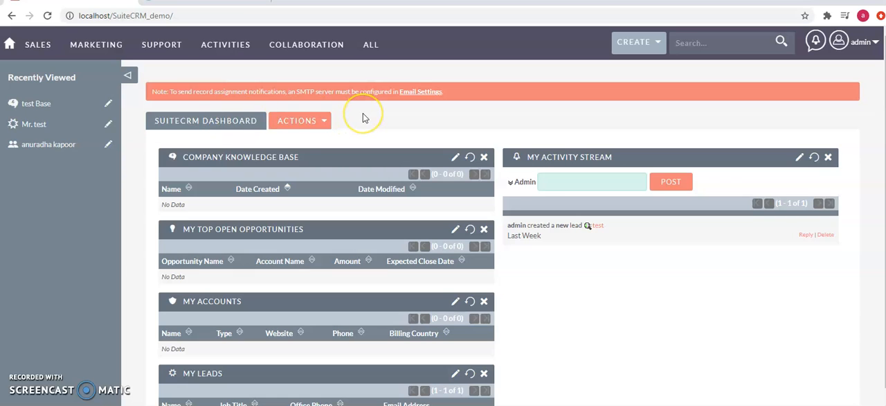
left_click(322, 129)
left_click(265, 161)
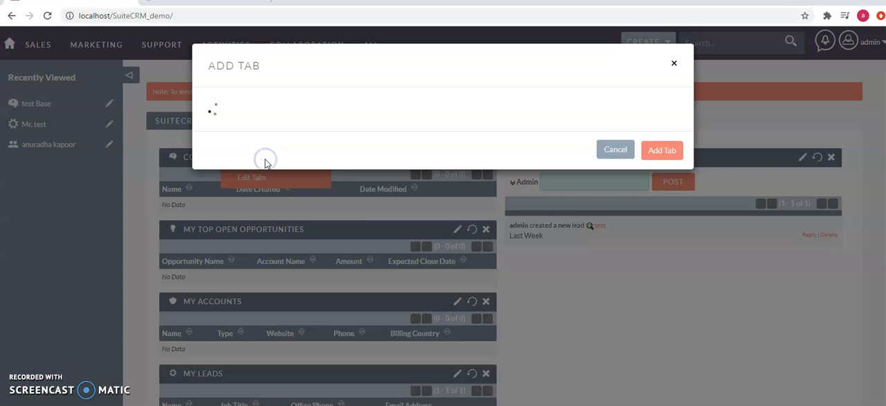
left_click(318, 105)
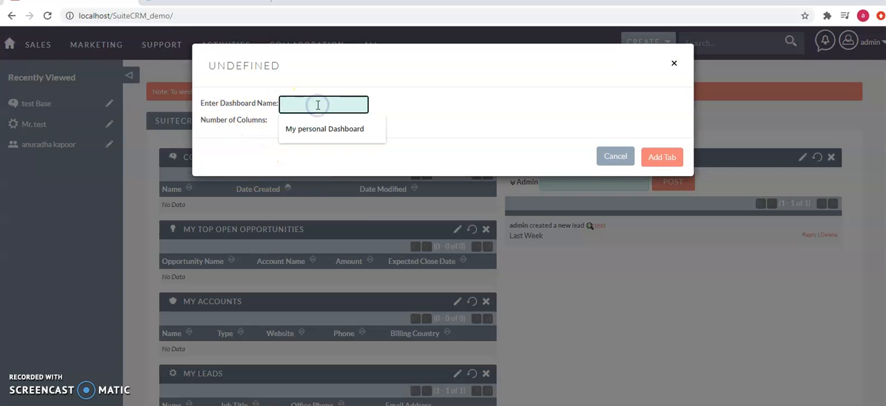
left_click(322, 133)
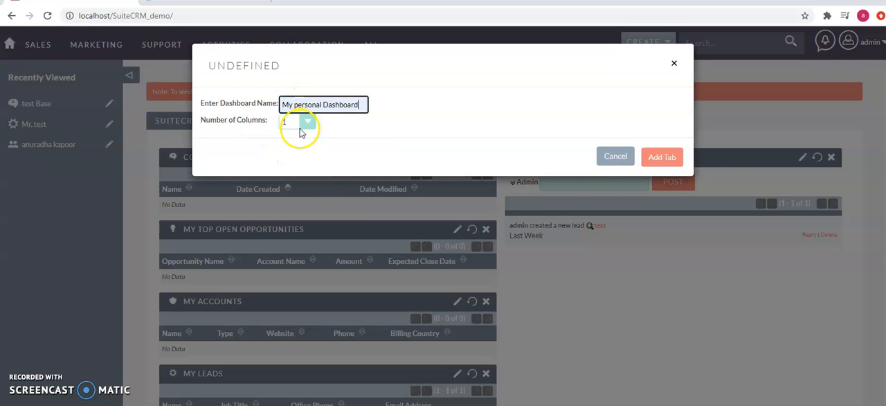
left_click(293, 122)
left_click(296, 144)
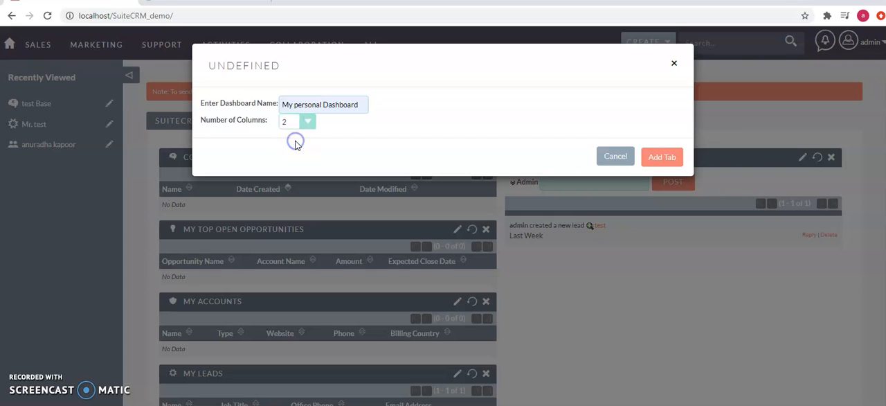
left_click(664, 157)
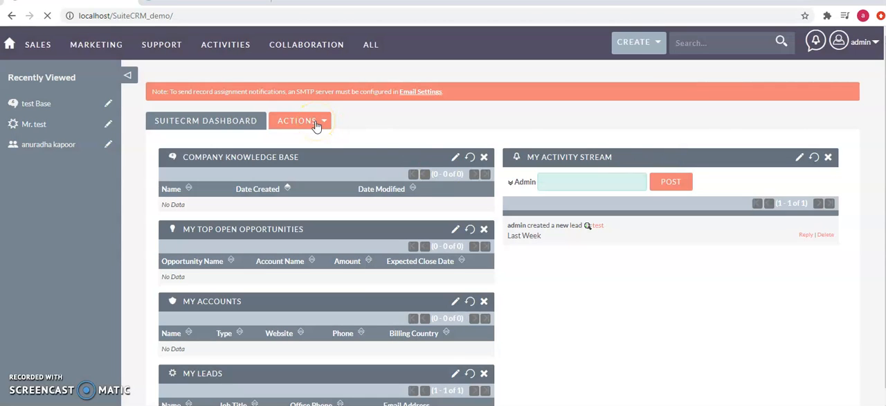
- Return to the SuiteCRM Dashboard tab and delete the "My personal Dashboard" tab from the dashboard
left_click(223, 124)
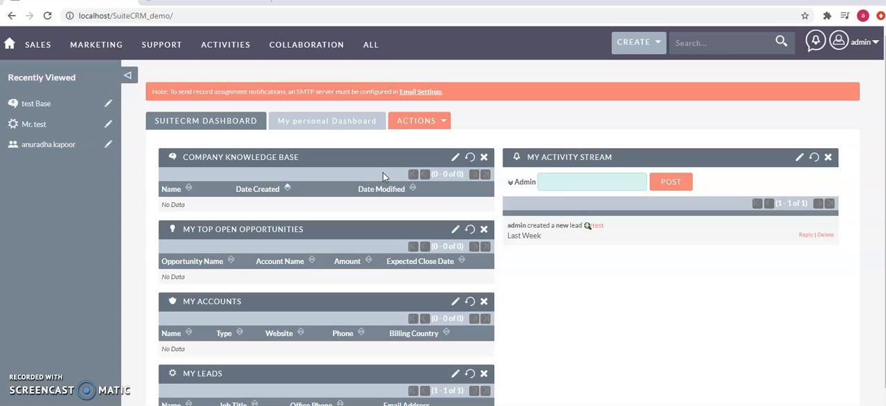
left_click(442, 122)
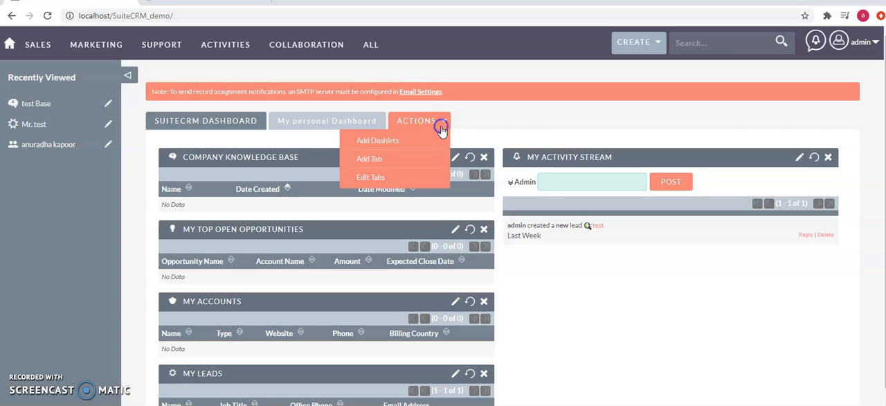
left_click(408, 177)
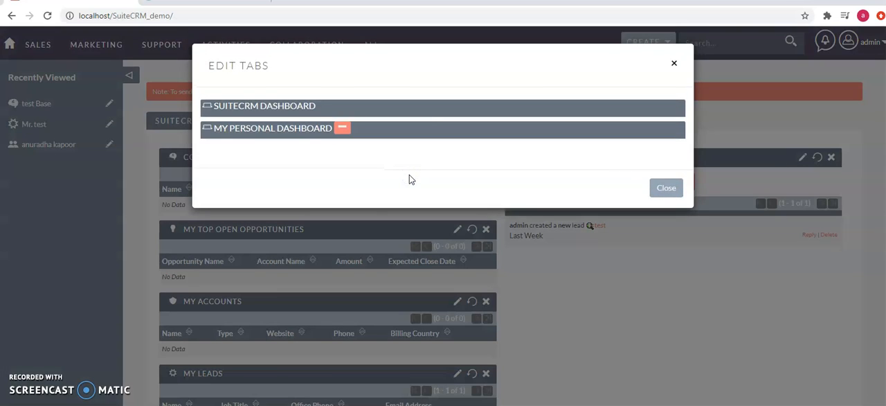
left_click(343, 129)
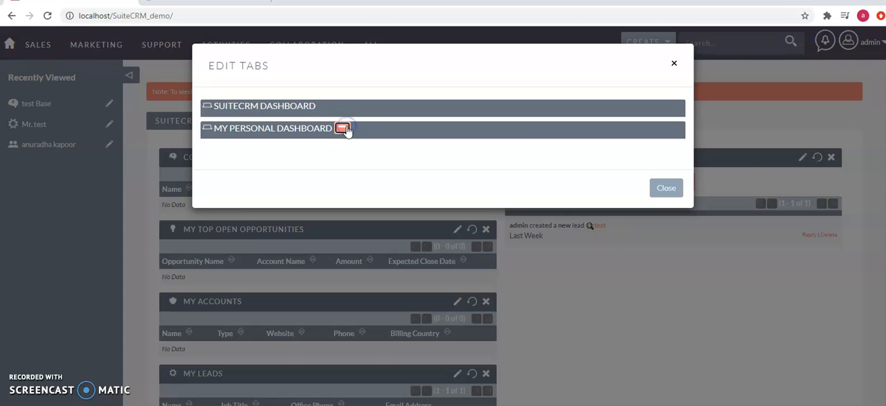
left_click(669, 169)
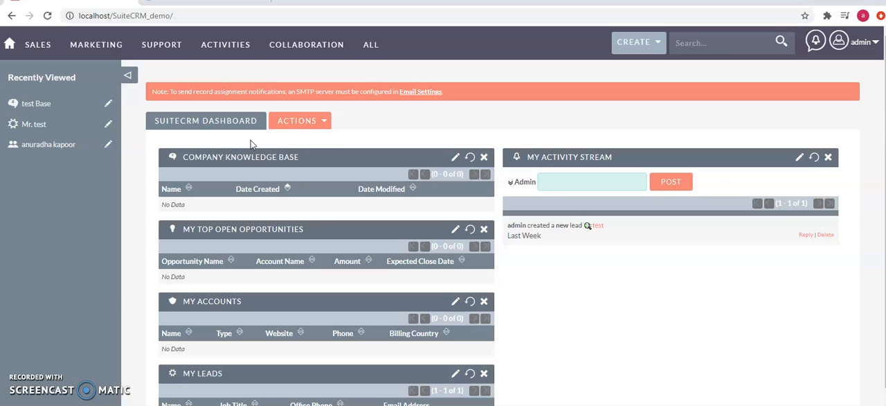
- Add the Reports module dashlet to the SuiteCRM Dashboard
left_click(302, 121)
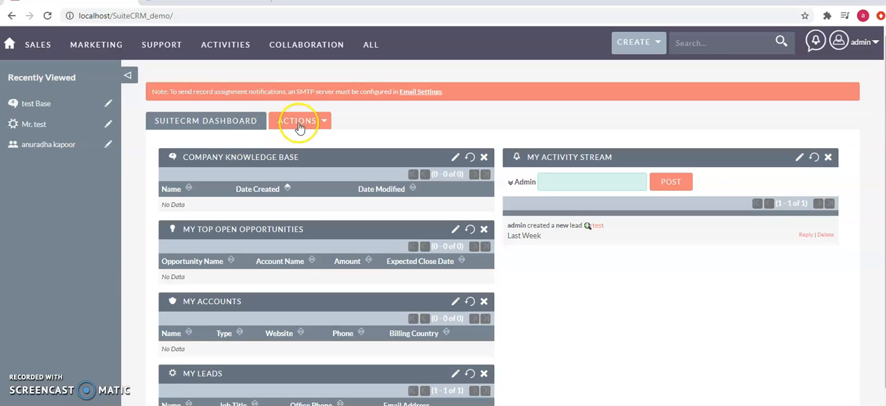
left_click(298, 139)
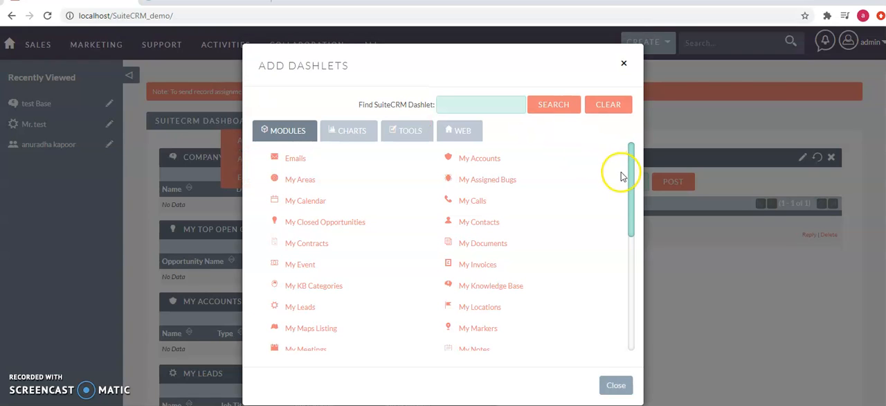
left_click_drag(630, 184, 647, 320)
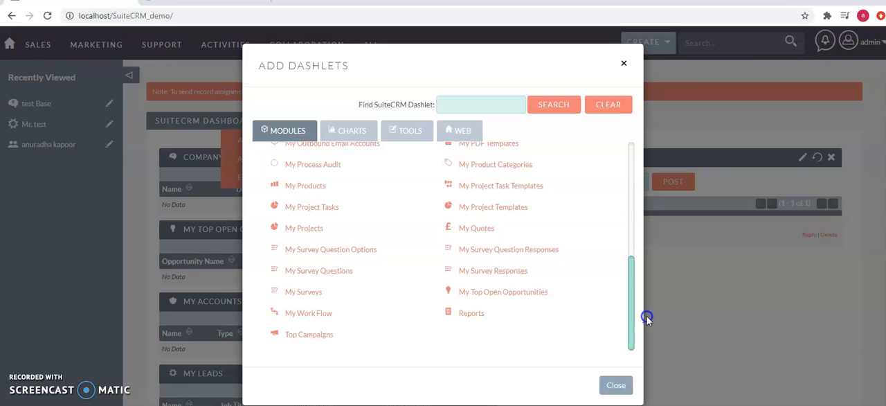
left_click(478, 316)
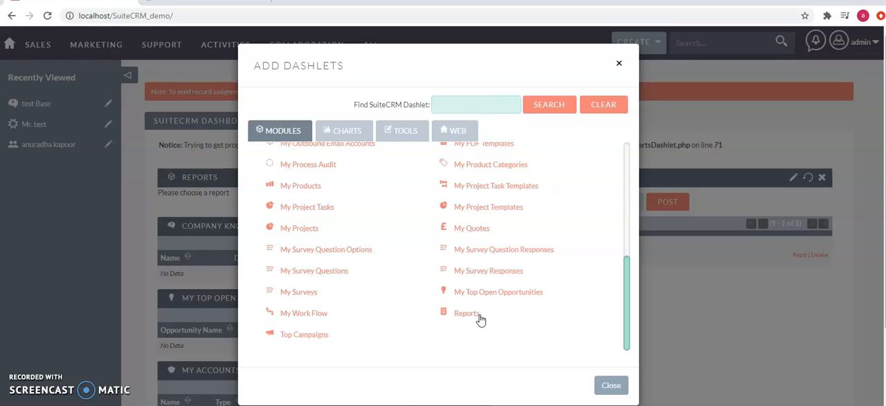
- Examine the dashlets available under Charts, Tools, Web and Modules in the Add Dashlets dialog
left_click(347, 142)
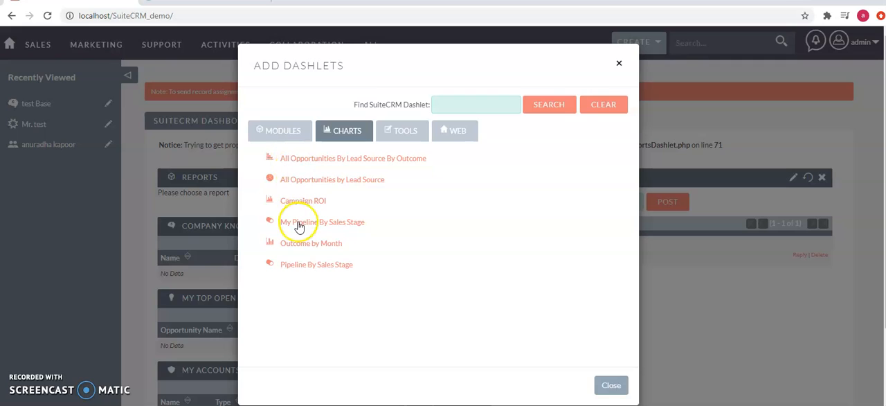
left_click(422, 133)
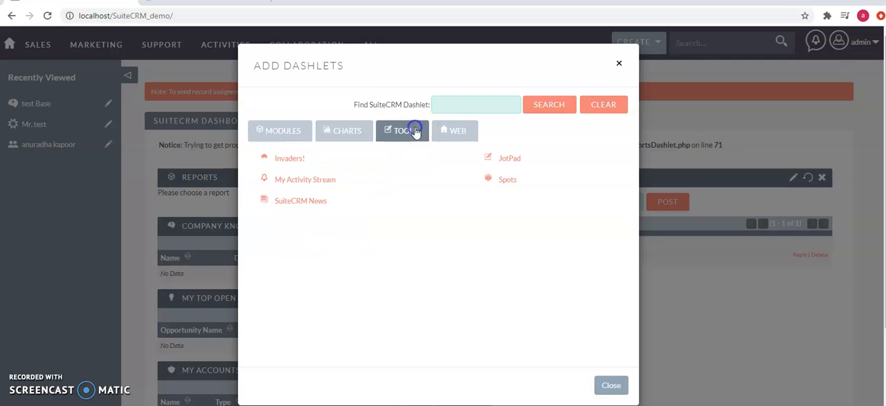
left_click(449, 134)
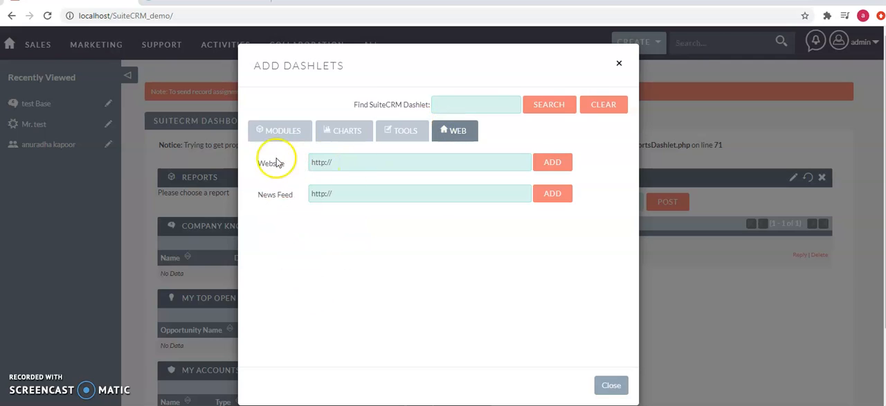
left_click(276, 132)
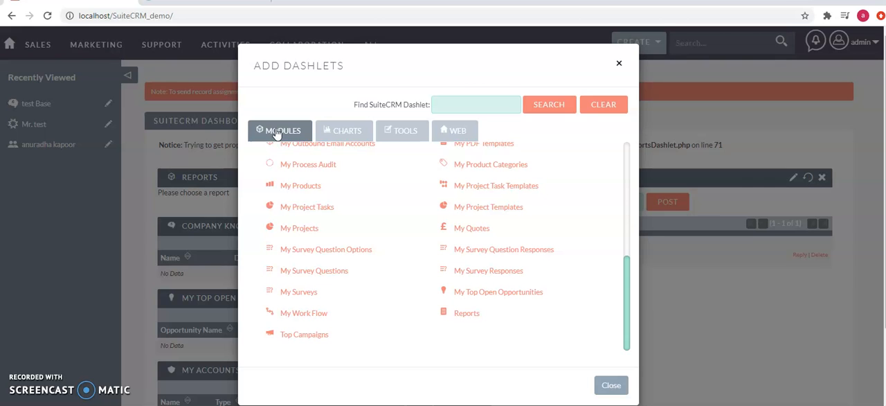
left_click_drag(625, 261, 623, 146)
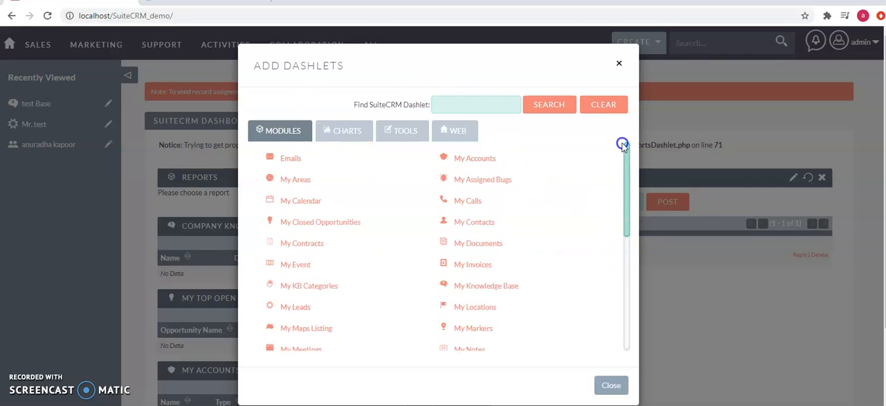